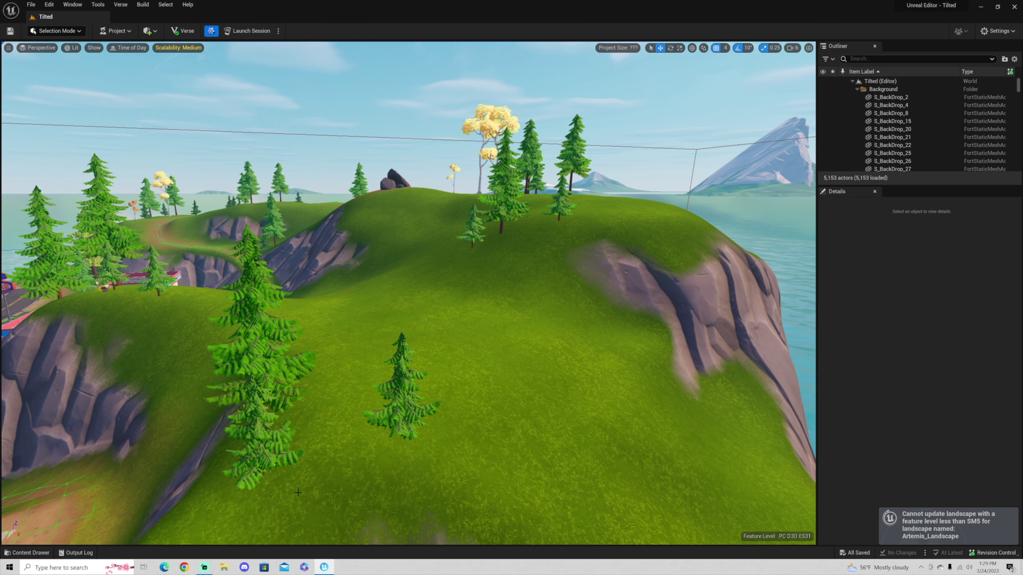
Step: Import klombo_fortnite_chapter_3.glb from the Klombo Assets folder on the Desktop into Tilted Content, keeping the default import settings
{"action": "right_click_drag", "start_coordinate": [298, 492], "coordinate": [306, 493]}
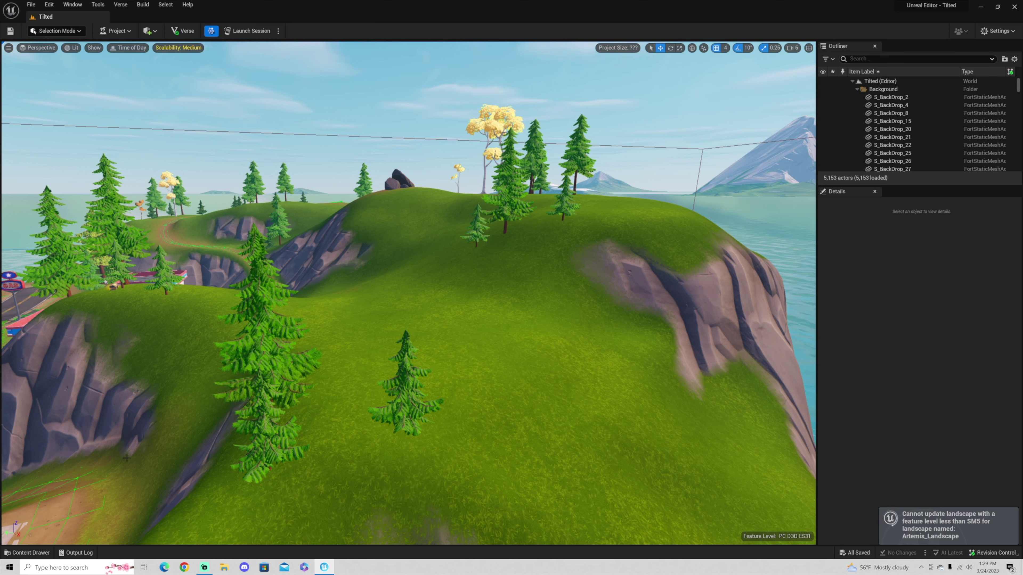
{"action": "left_click", "coordinate": [26, 552]}
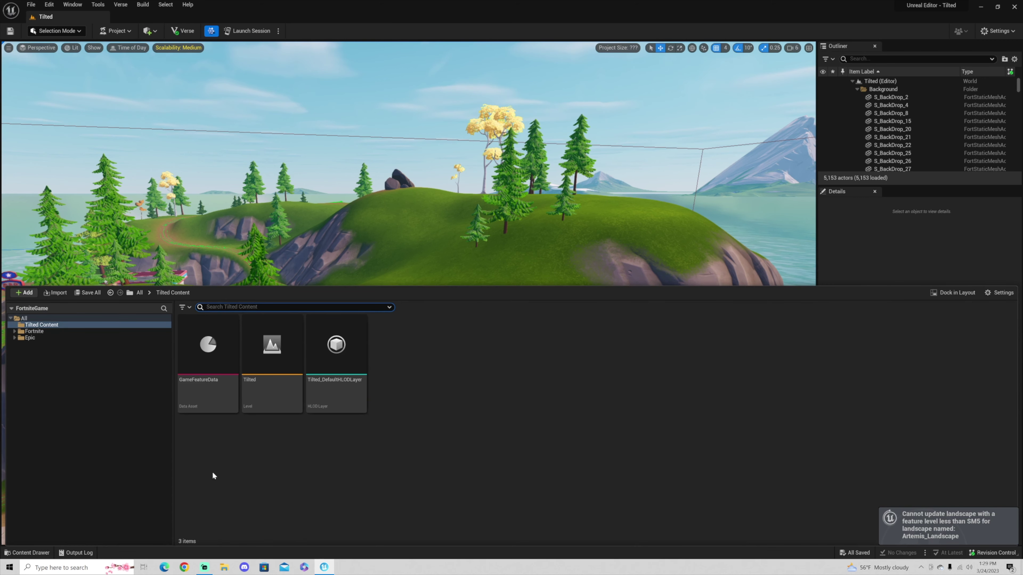
{"action": "left_click", "coordinate": [57, 294]}
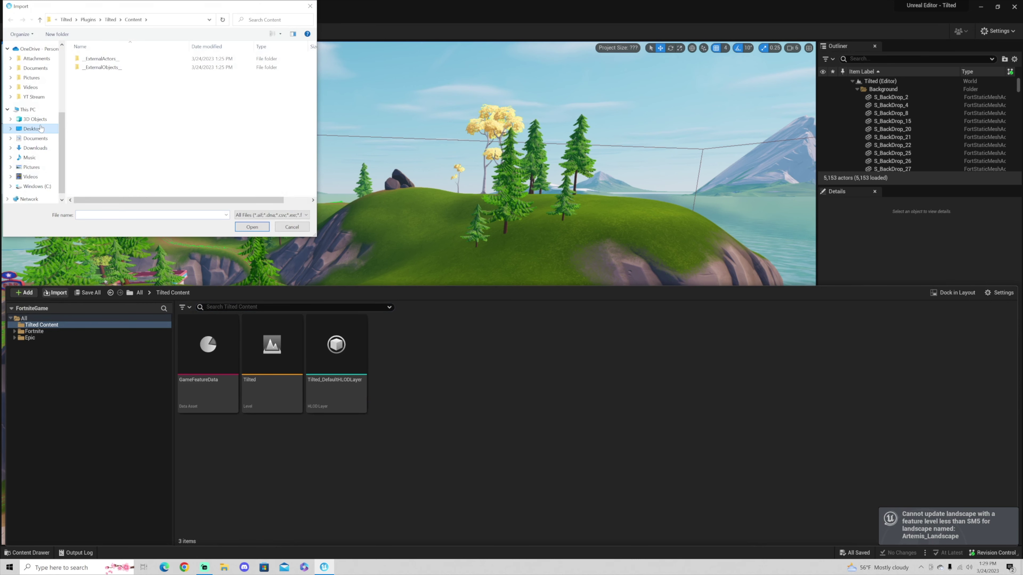
{"action": "left_click", "coordinate": [32, 128]}
{"action": "double_click", "coordinate": [86, 67]}
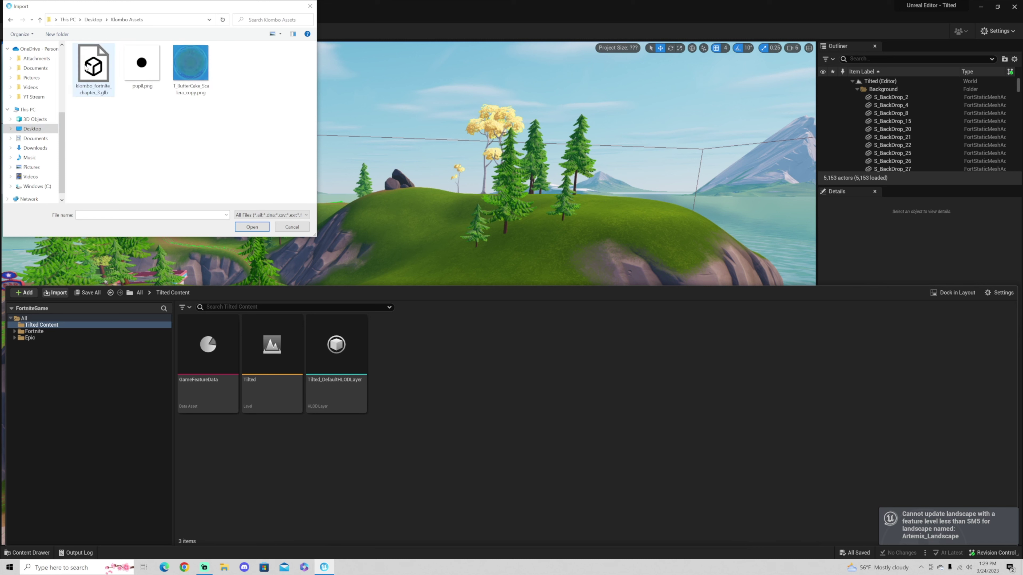
{"action": "left_click", "coordinate": [95, 73]}
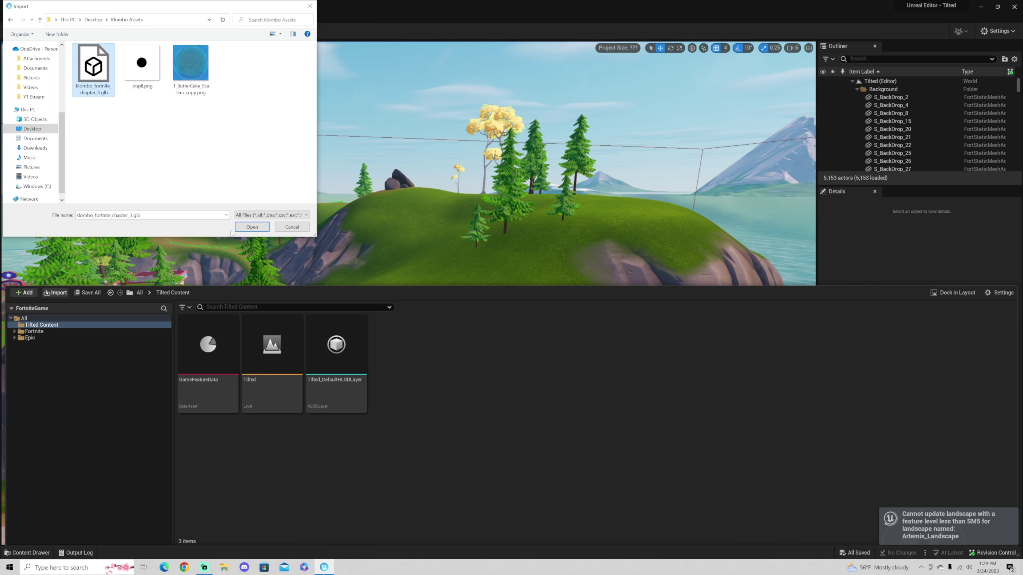
{"action": "left_click", "coordinate": [249, 227]}
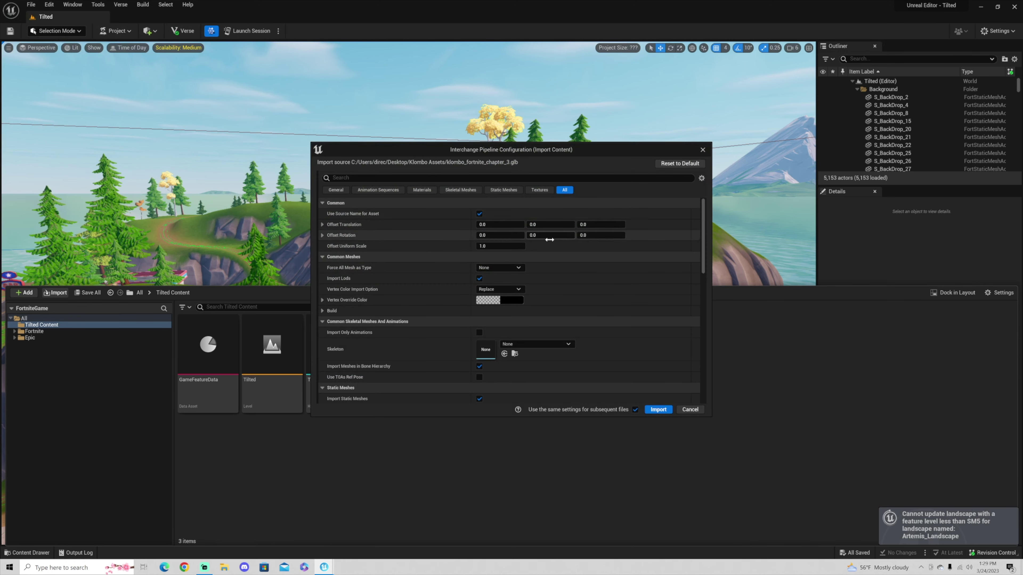
{"action": "left_click", "coordinate": [658, 409]}
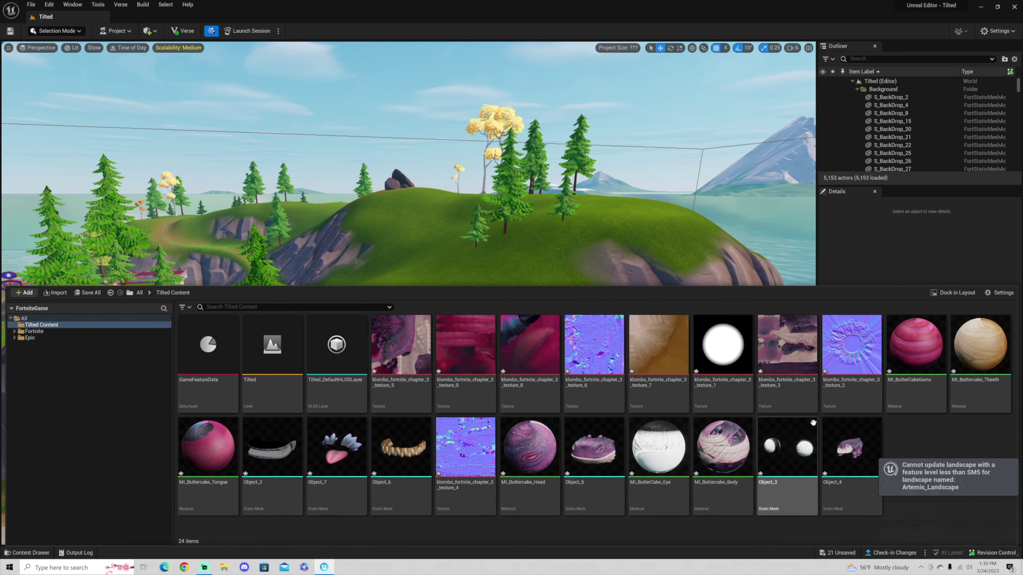
Step: Select all the imported Klombo textures, materials and meshes together and place them in the level on the grassy hill
{"action": "left_click", "coordinate": [389, 343]}
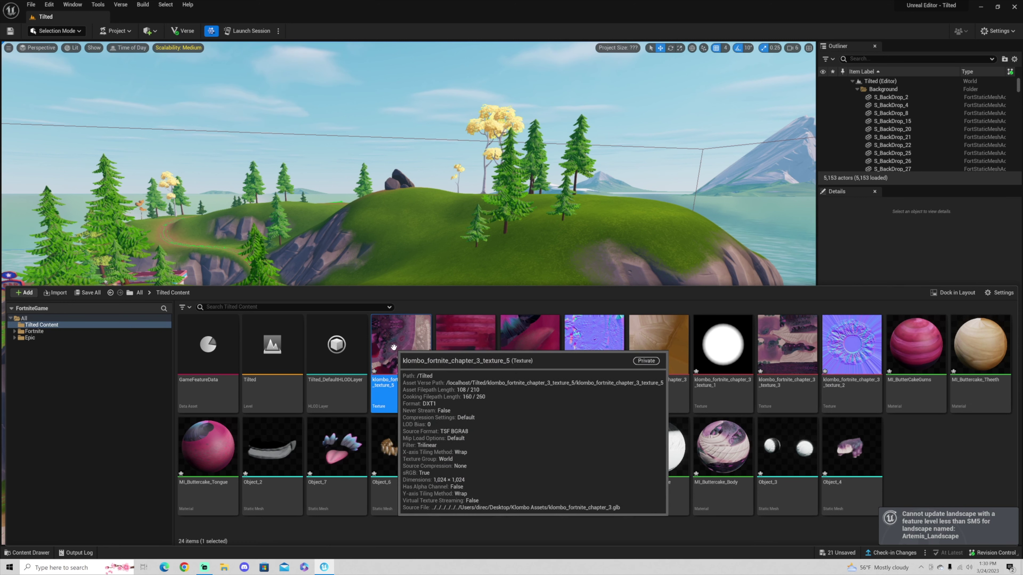
{"action": "left_click", "coordinate": [850, 449], "text": "shift"}
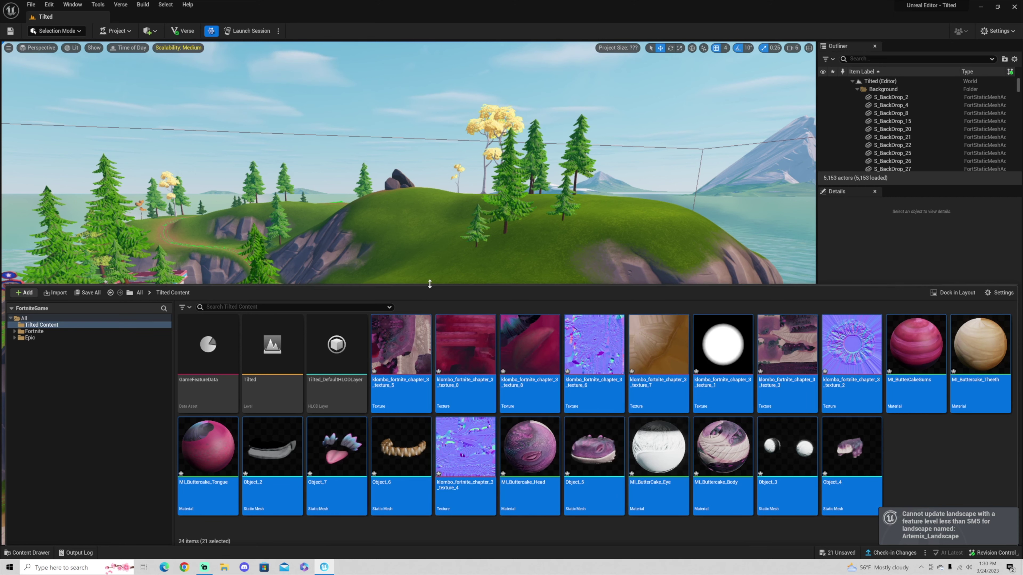
{"action": "left_click_drag", "start_coordinate": [428, 287], "coordinate": [428, 383]}
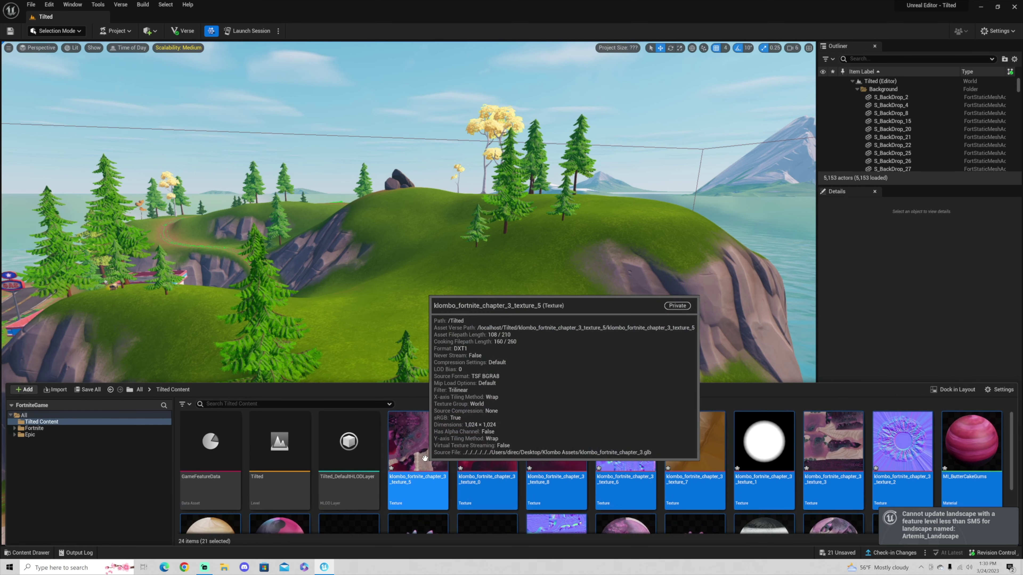
{"action": "left_click_drag", "start_coordinate": [421, 448], "coordinate": [378, 319]}
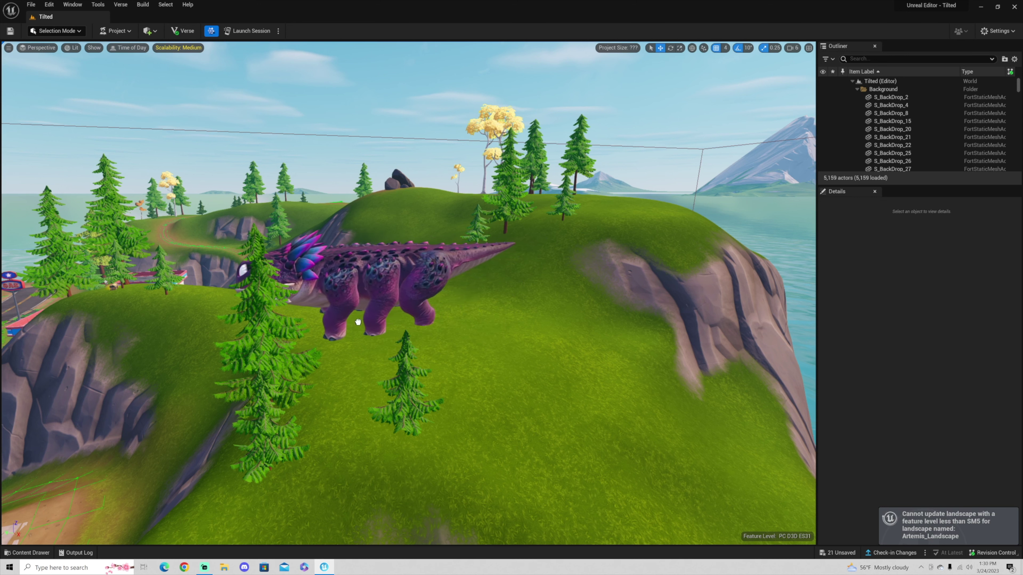
Step: Examine the placed creature from the front and select its eye mesh, Object 3
{"action": "left_click_drag", "start_coordinate": [316, 294], "coordinate": [316, 295]}
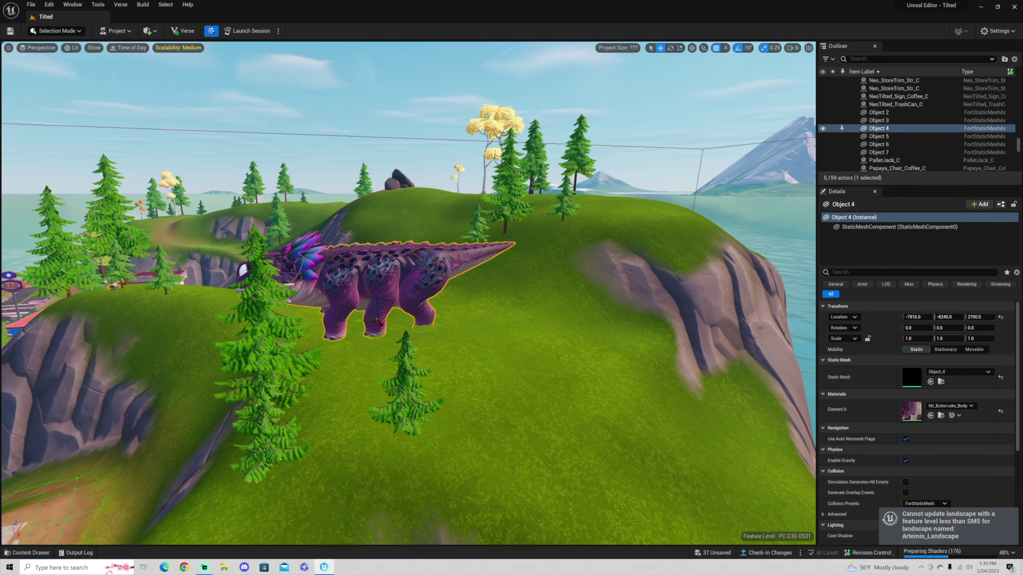
{"action": "right_click_drag", "start_coordinate": [352, 262], "coordinate": [374, 267]}
{"action": "right_click_drag", "start_coordinate": [455, 287], "coordinate": [503, 299]}
{"action": "scroll", "coordinate": [503, 298], "scroll_direction": "up", "scroll_amount": 3}
{"action": "scroll", "coordinate": [503, 298], "scroll_direction": "up", "scroll_amount": 2}
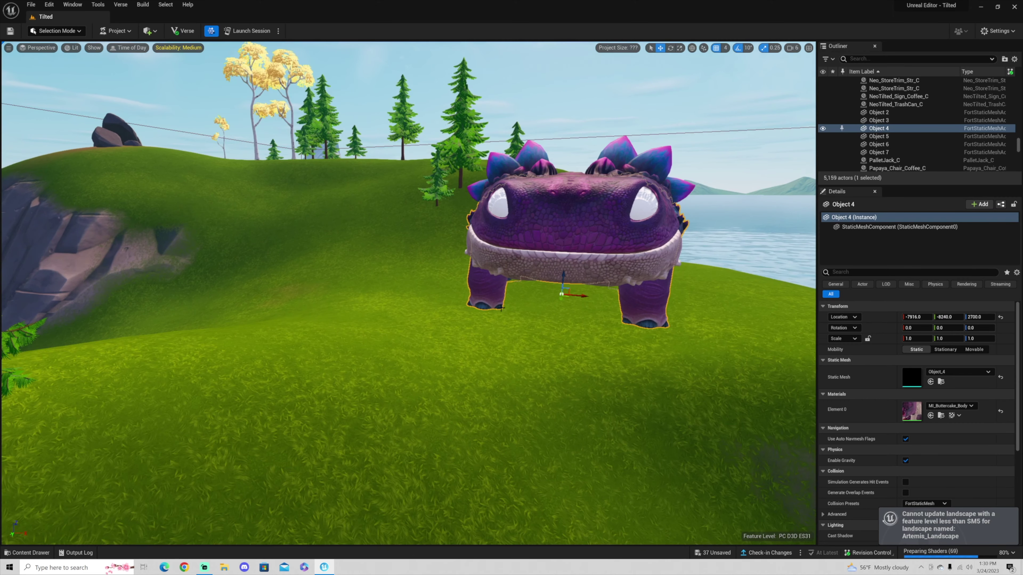
{"action": "left_click_drag", "start_coordinate": [510, 298], "coordinate": [475, 317], "text": "alt"}
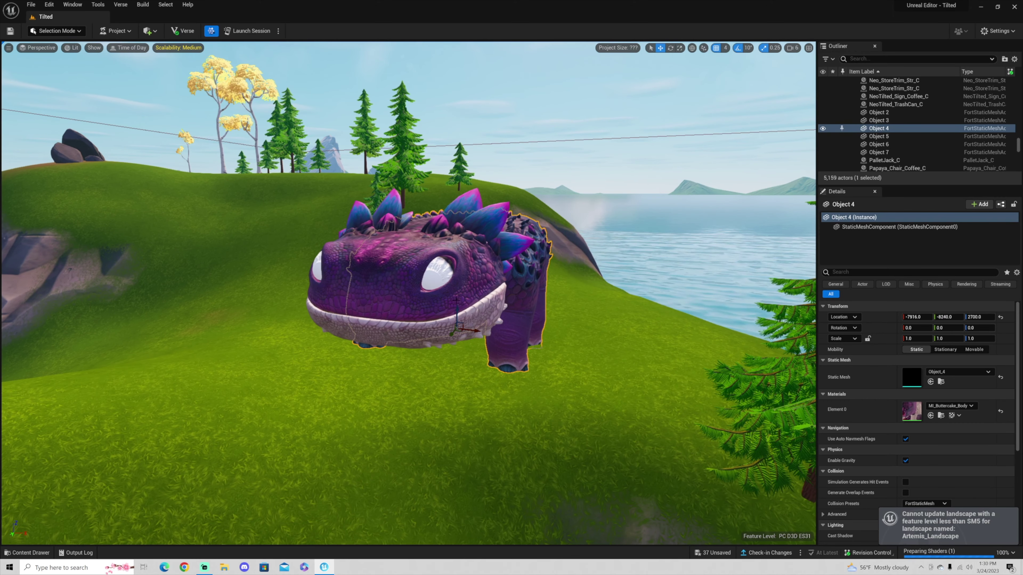
{"action": "left_click", "coordinate": [440, 278]}
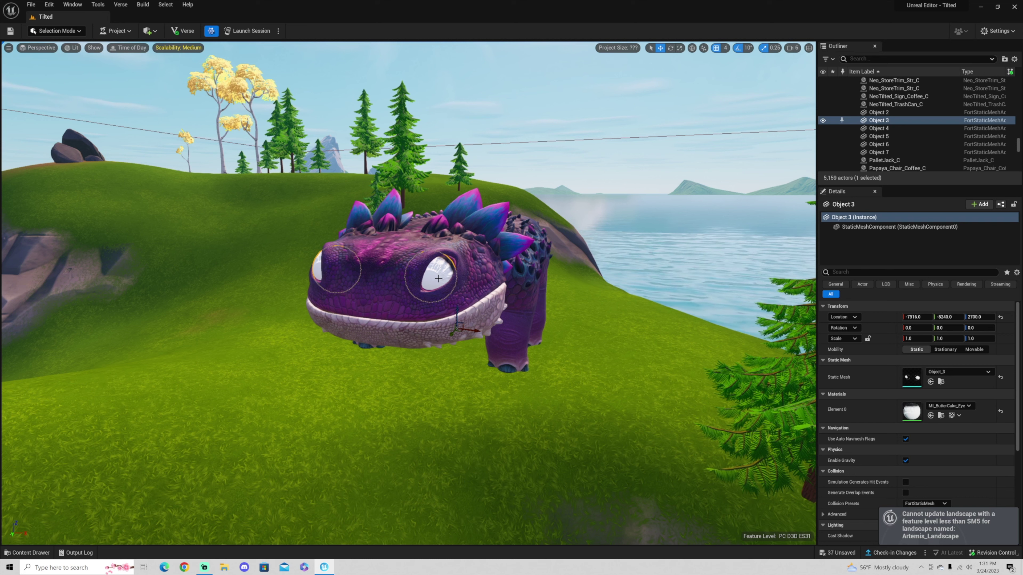
Step: Import the pupil.png and T_ButterCake_Scalera_copy.png textures from the Klombo Assets folder into Tilted Content
{"action": "left_click", "coordinate": [37, 552]}
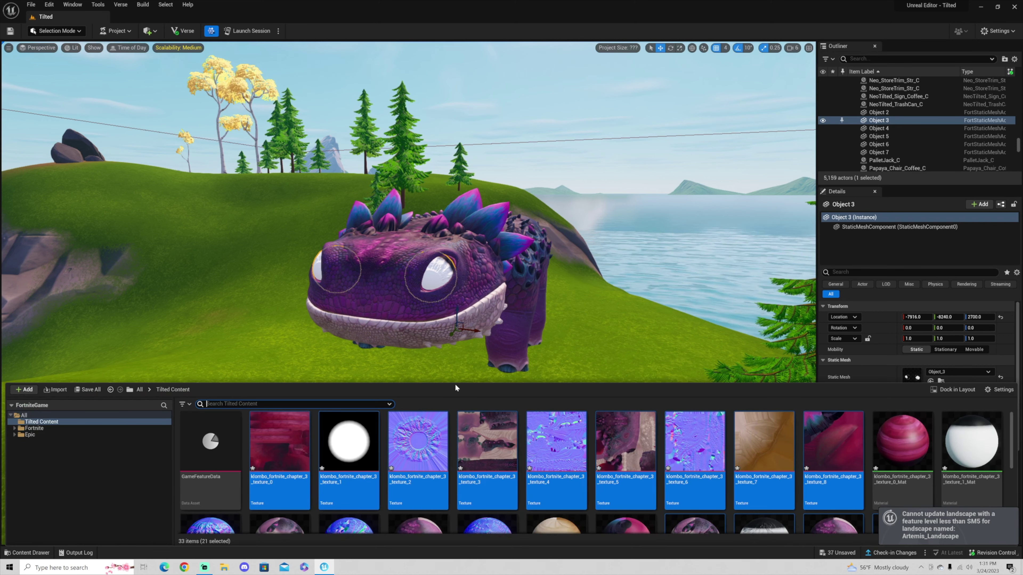
{"action": "left_click_drag", "start_coordinate": [456, 383], "coordinate": [448, 186]}
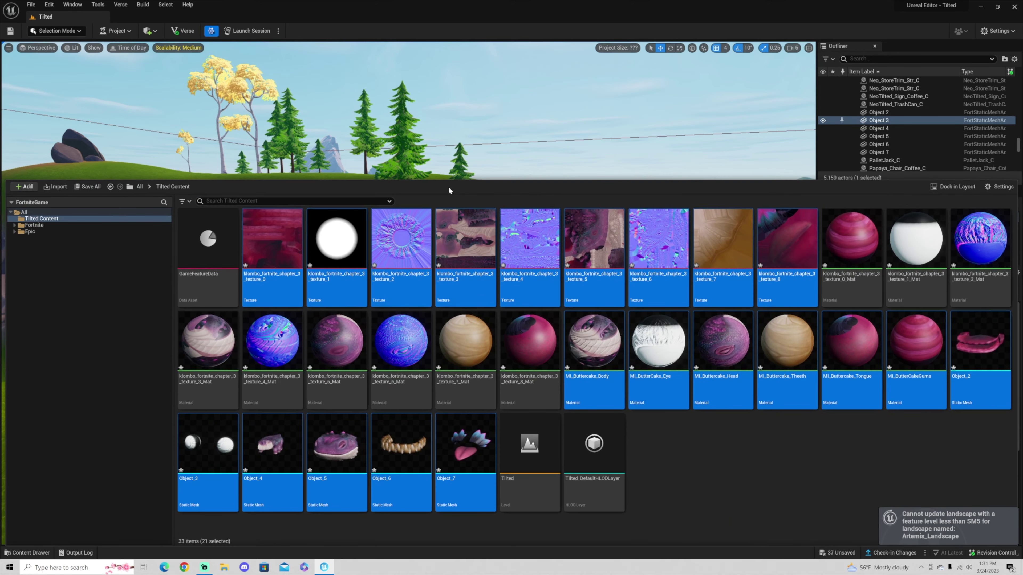
{"action": "left_click", "coordinate": [56, 186]}
{"action": "left_click_drag", "start_coordinate": [216, 97], "coordinate": [129, 48]}
{"action": "left_click", "coordinate": [258, 228]}
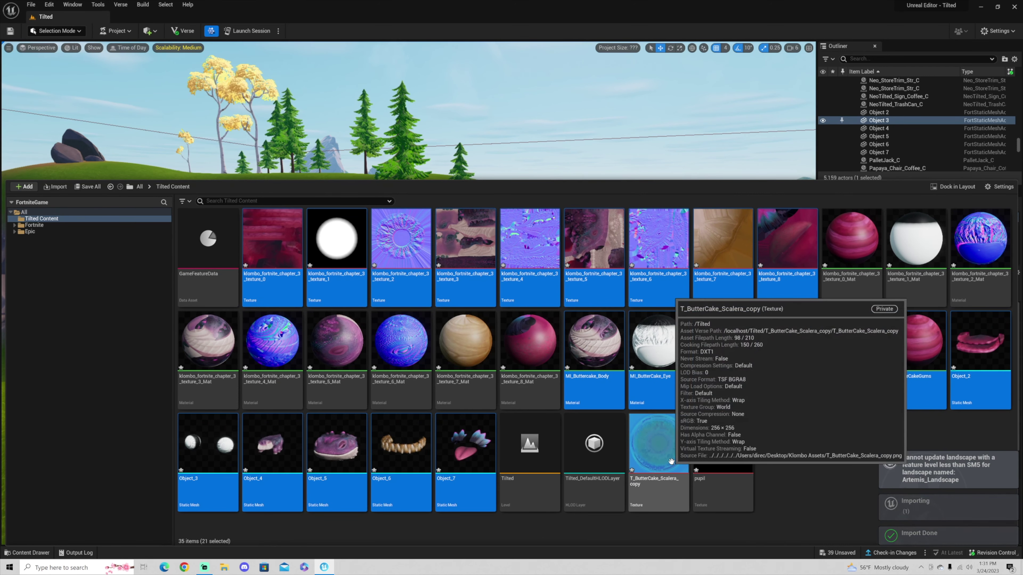
{"action": "left_click", "coordinate": [696, 178]}
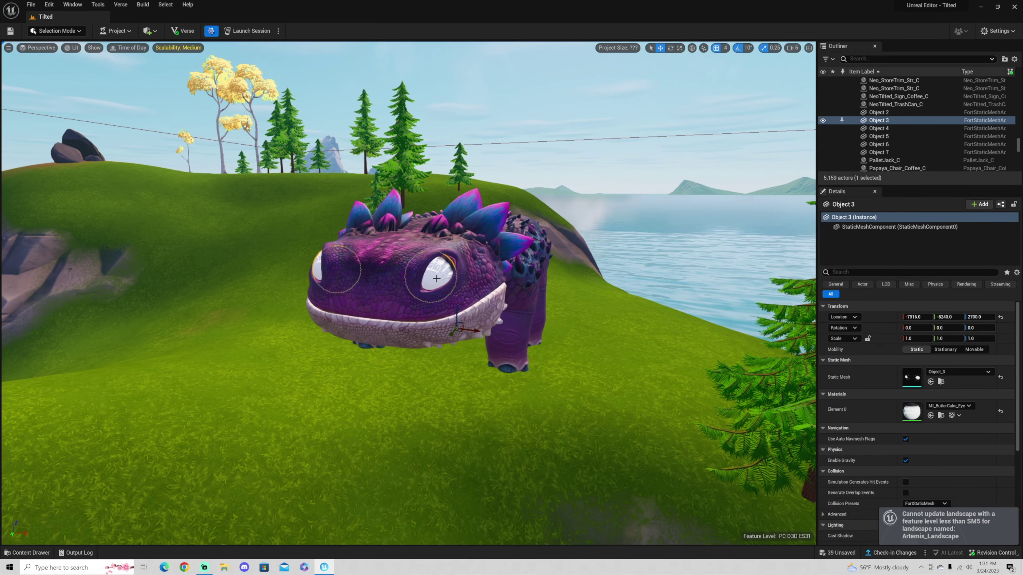
Step: Open the eye mesh's MI_ButterCake_Eye material for editing and move its result node farther away from the parameter nodes
{"action": "left_click", "coordinate": [899, 227]}
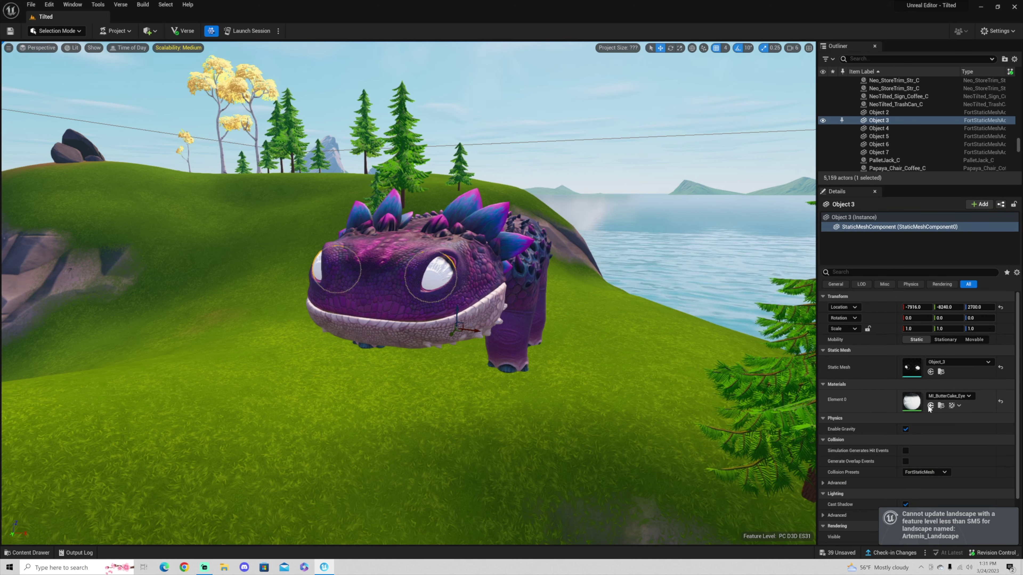
{"action": "double_click", "coordinate": [915, 406]}
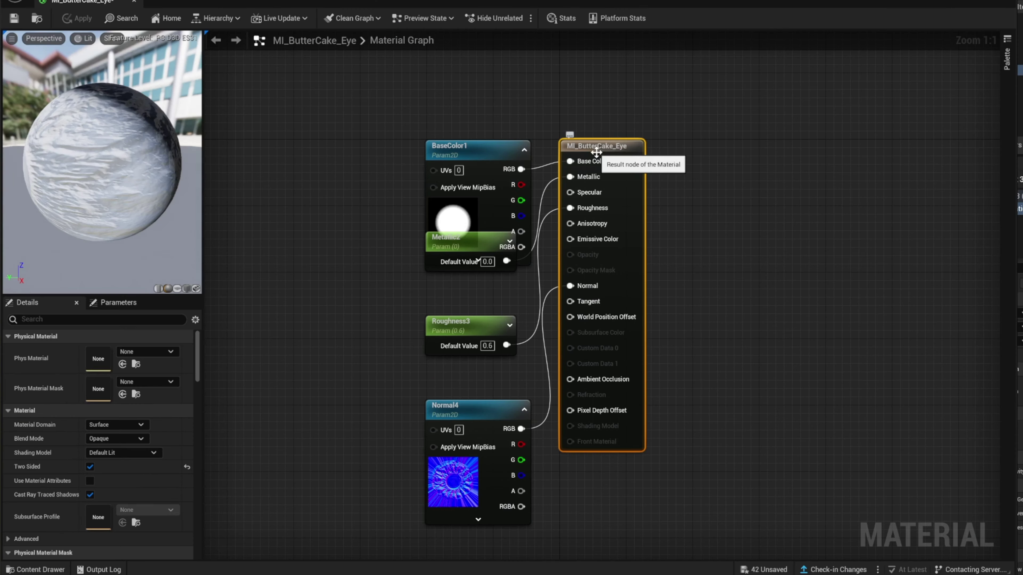
{"action": "left_click_drag", "start_coordinate": [529, 171], "coordinate": [654, 169]}
{"action": "left_click_drag", "start_coordinate": [759, 152], "coordinate": [818, 177]}
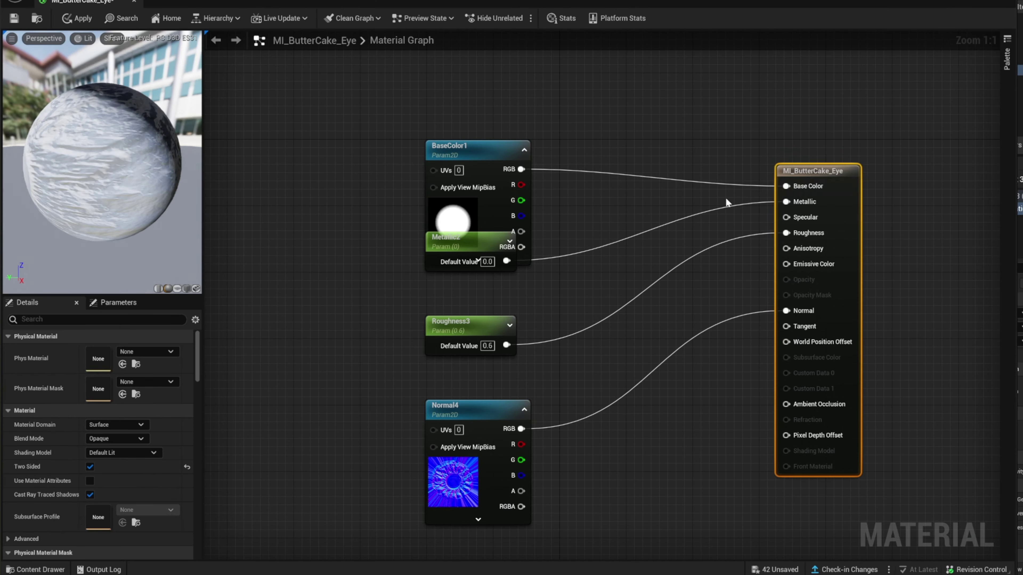
Step: Delete the Roughness3, Metallic2 and BaseColor1 nodes from the eye material graph, keeping only the normal map node
{"action": "left_click_drag", "start_coordinate": [466, 239], "coordinate": [651, 248]}
{"action": "left_click_drag", "start_coordinate": [465, 322], "coordinate": [625, 321]}
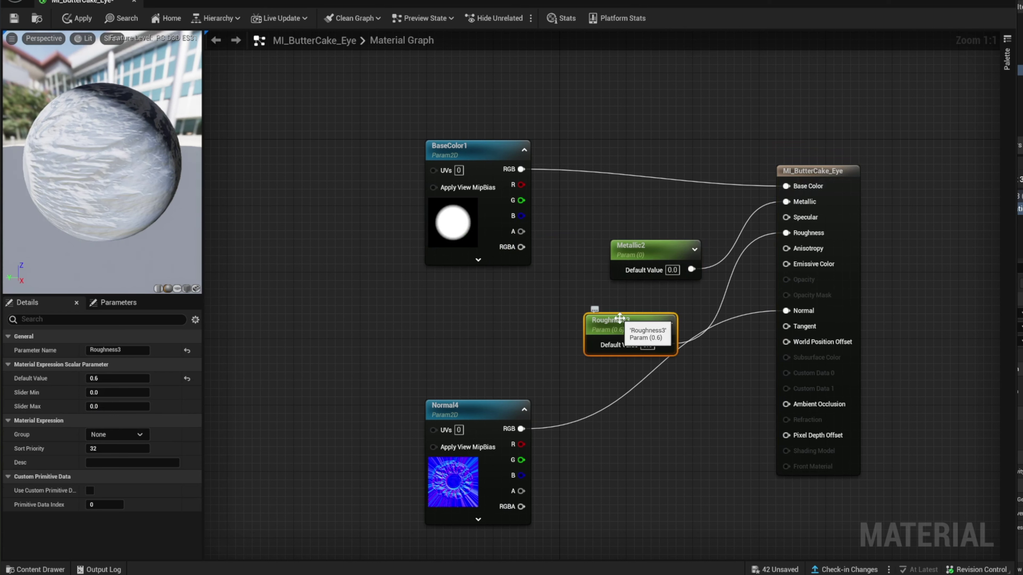
{"action": "key", "text": "Delete"}
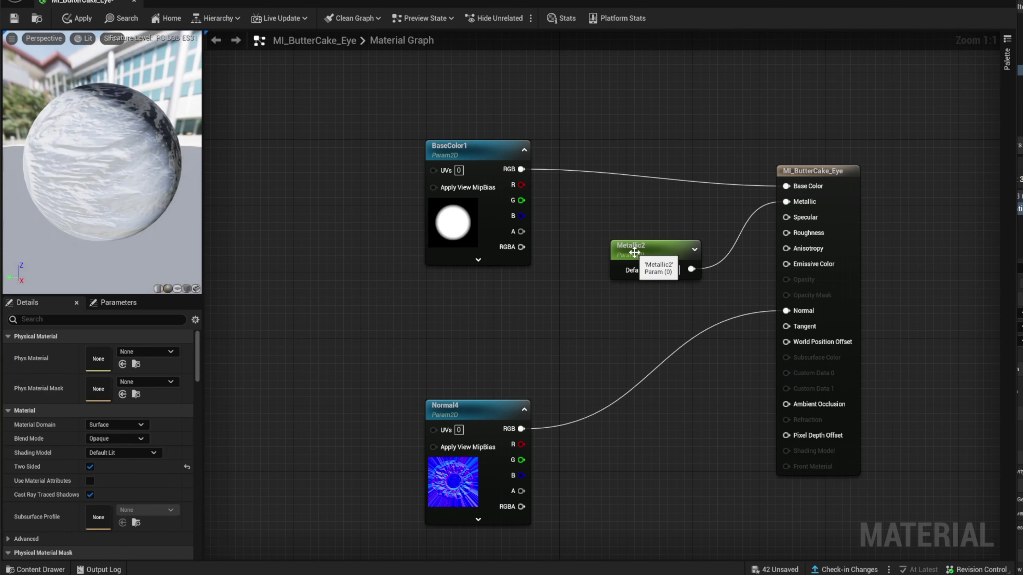
{"action": "left_click", "coordinate": [635, 254]}
{"action": "key", "text": "Delete"}
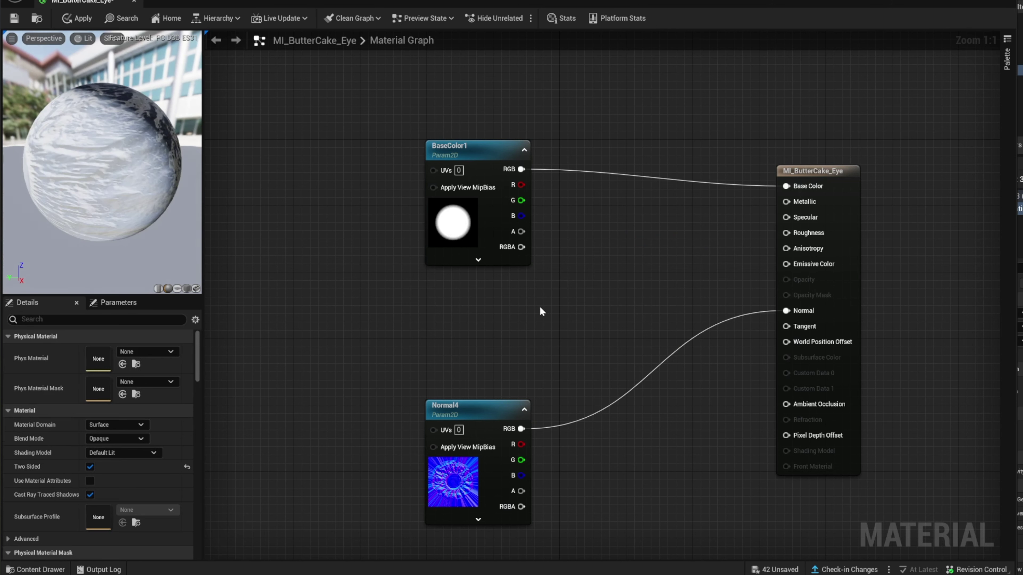
{"action": "left_click", "coordinate": [473, 148]}
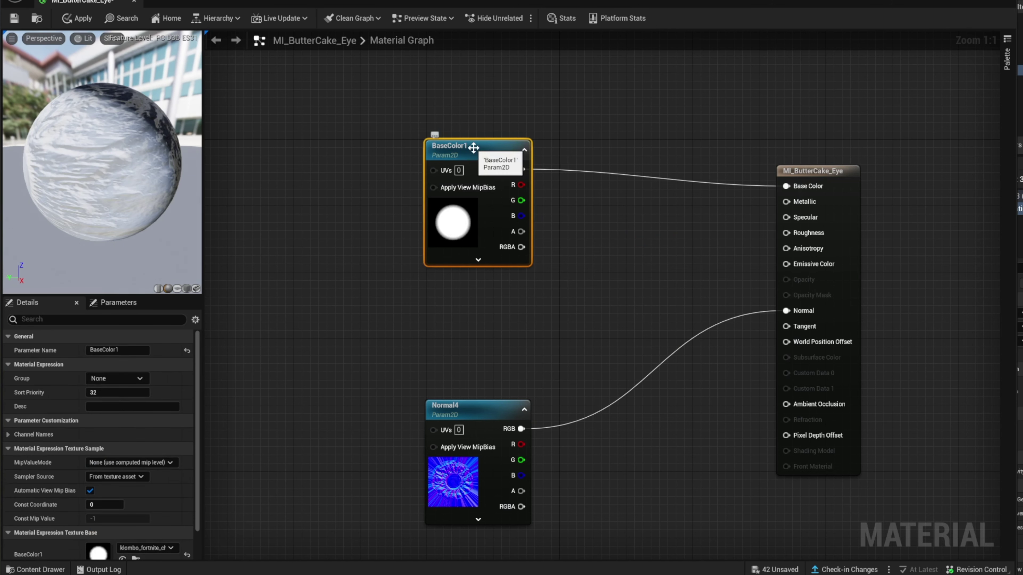
{"action": "key", "text": "Delete"}
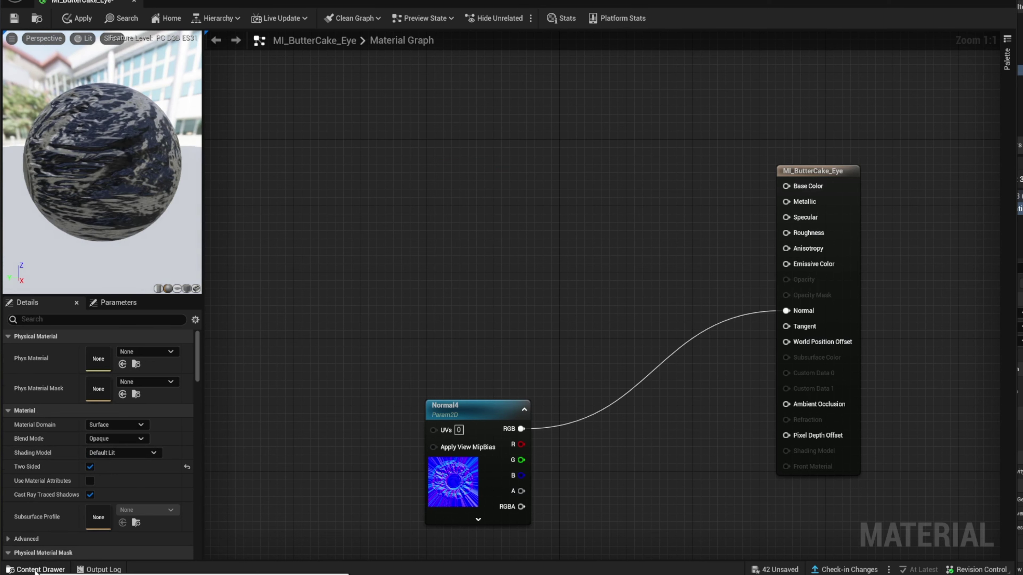
Step: Add the T_ButterCake_Scalera_copy texture to the eye material graph as a Texture Sample above the Normal4 node
{"action": "left_click", "coordinate": [43, 569]}
{"action": "scroll", "coordinate": [696, 498], "scroll_direction": "down", "scroll_amount": 2}
{"action": "scroll", "coordinate": [693, 492], "scroll_direction": "down", "scroll_amount": 5}
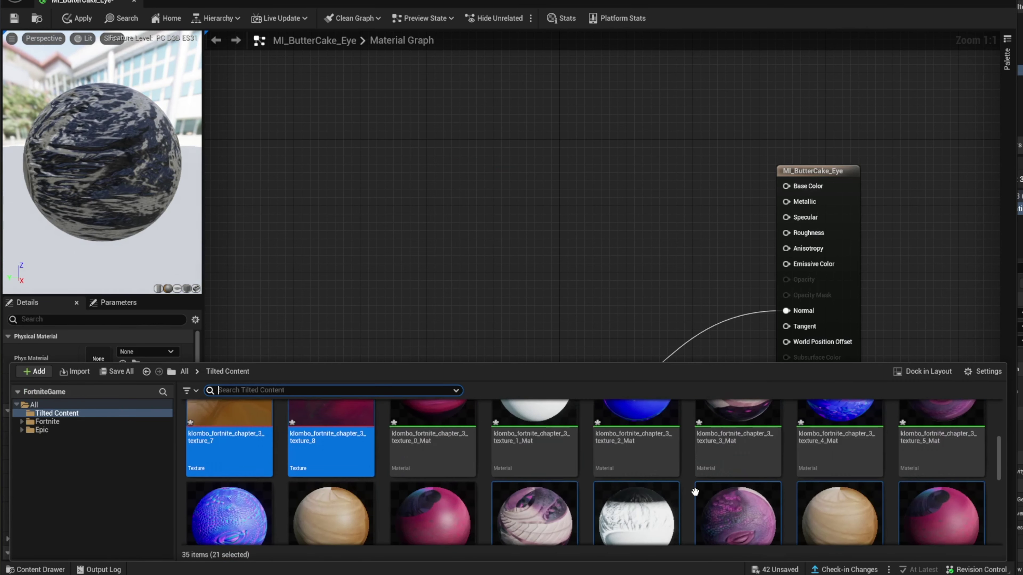
{"action": "scroll", "coordinate": [567, 477], "scroll_direction": "up", "scroll_amount": 3}
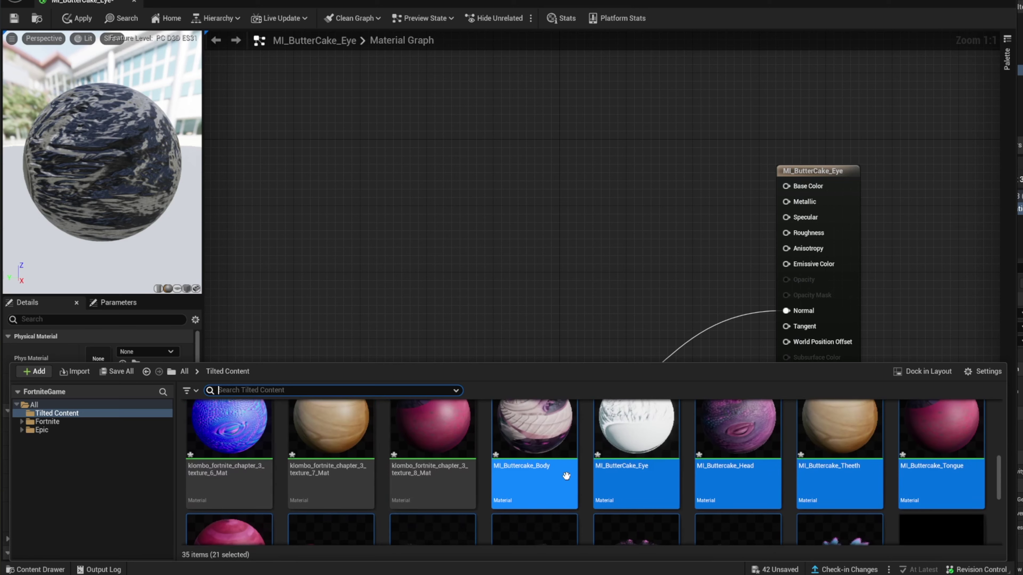
{"action": "scroll", "coordinate": [538, 284], "scroll_direction": "down", "scroll_amount": 3}
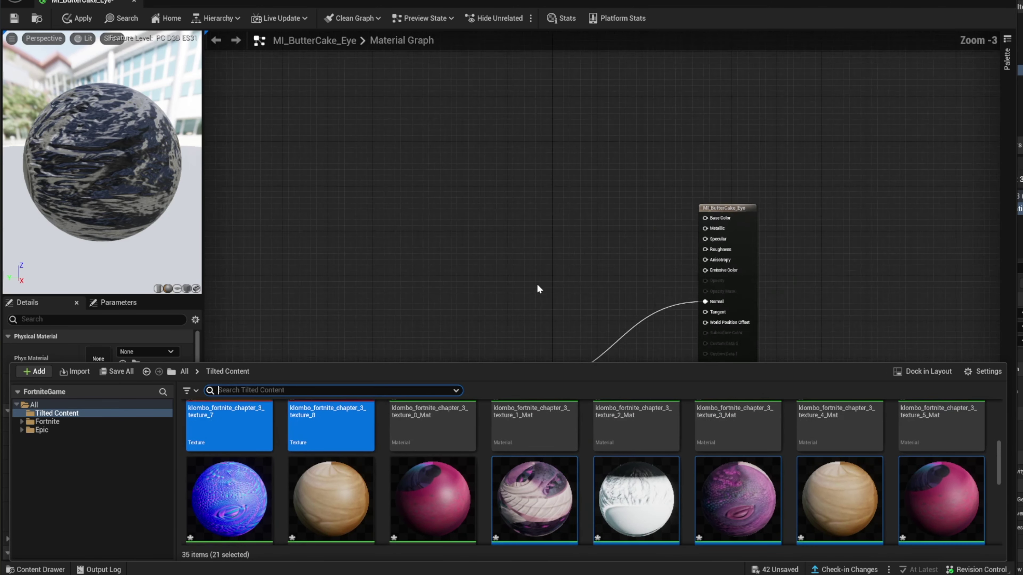
{"action": "scroll", "coordinate": [537, 284], "scroll_direction": "up", "scroll_amount": 2}
{"action": "left_click", "coordinate": [572, 256]}
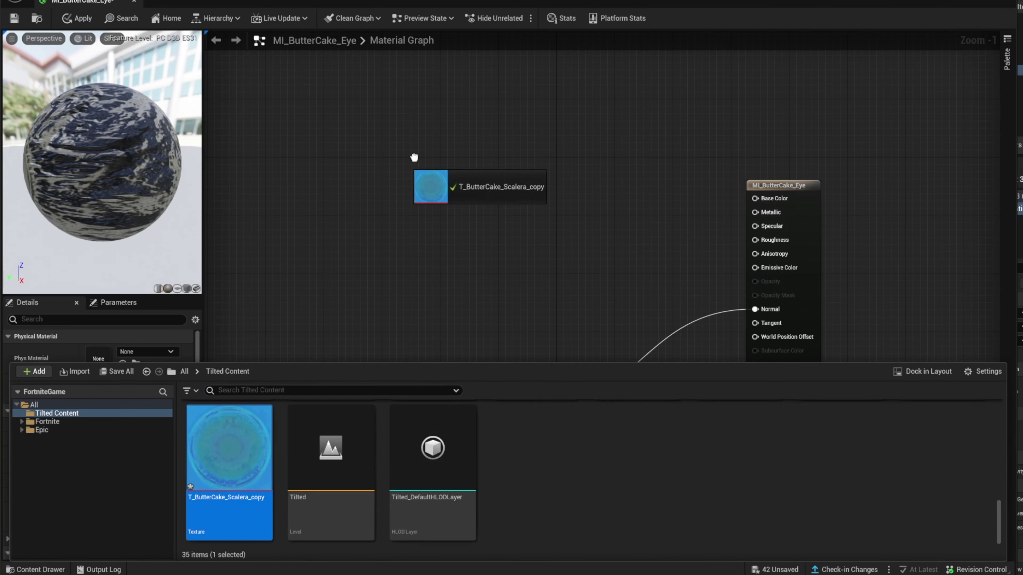
{"action": "left_click_drag", "start_coordinate": [416, 158], "coordinate": [421, 159]}
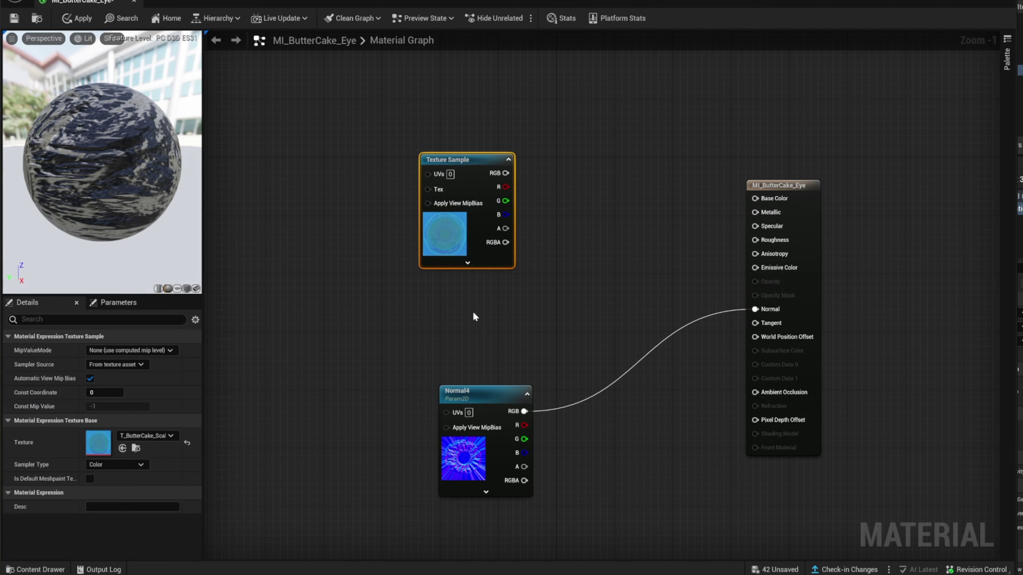
Step: Add the pupil texture to the graph as a second Texture Sample and space both samples apart above the Normal4 node
{"action": "left_click", "coordinate": [46, 566]}
{"action": "scroll", "coordinate": [497, 469], "scroll_direction": "down", "scroll_amount": 5}
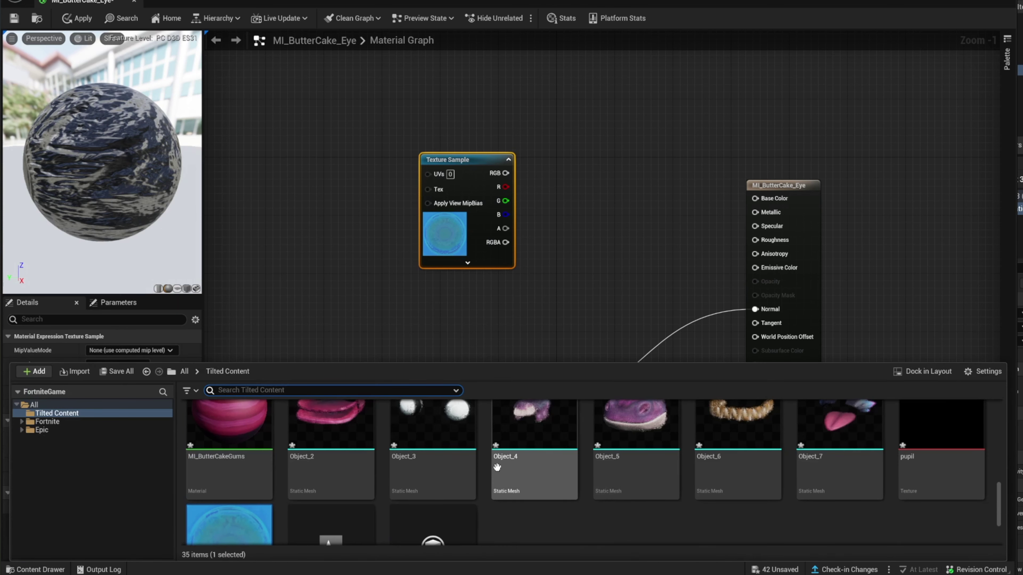
{"action": "left_click_drag", "start_coordinate": [941, 473], "coordinate": [430, 309]}
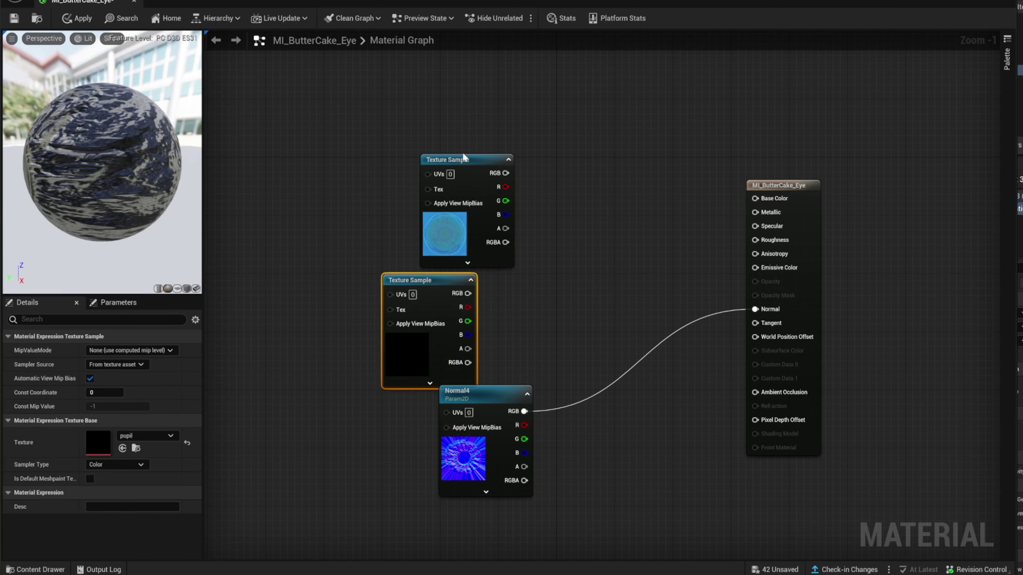
{"action": "left_click_drag", "start_coordinate": [462, 151], "coordinate": [497, 98]}
{"action": "left_click_drag", "start_coordinate": [443, 315], "coordinate": [450, 271]}
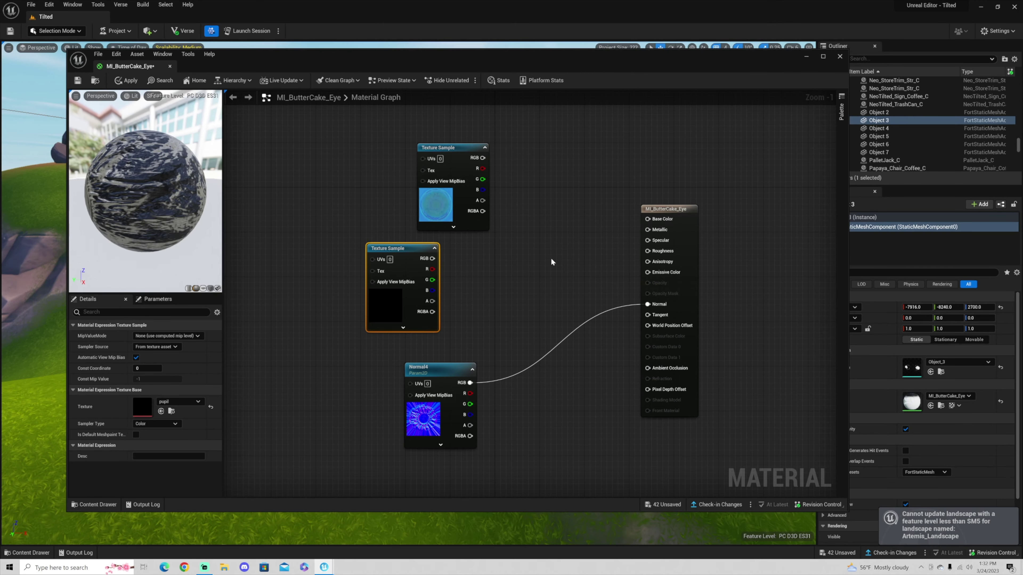
Step: Add a Lerp node between the texture samples and the result node, and connect its output to Base Color
{"action": "left_click", "coordinate": [551, 262]}
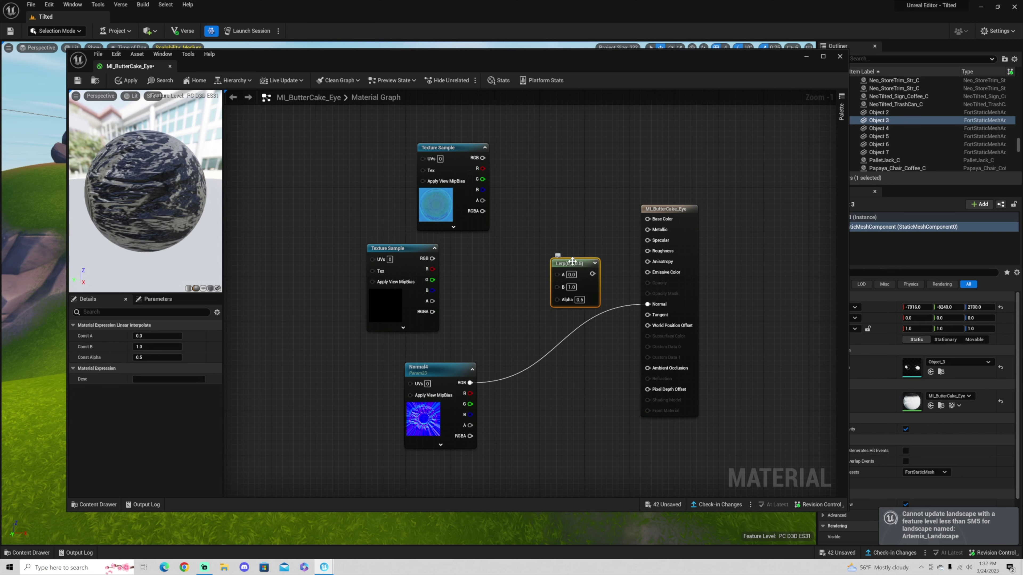
{"action": "left_click_drag", "start_coordinate": [568, 265], "coordinate": [553, 226]}
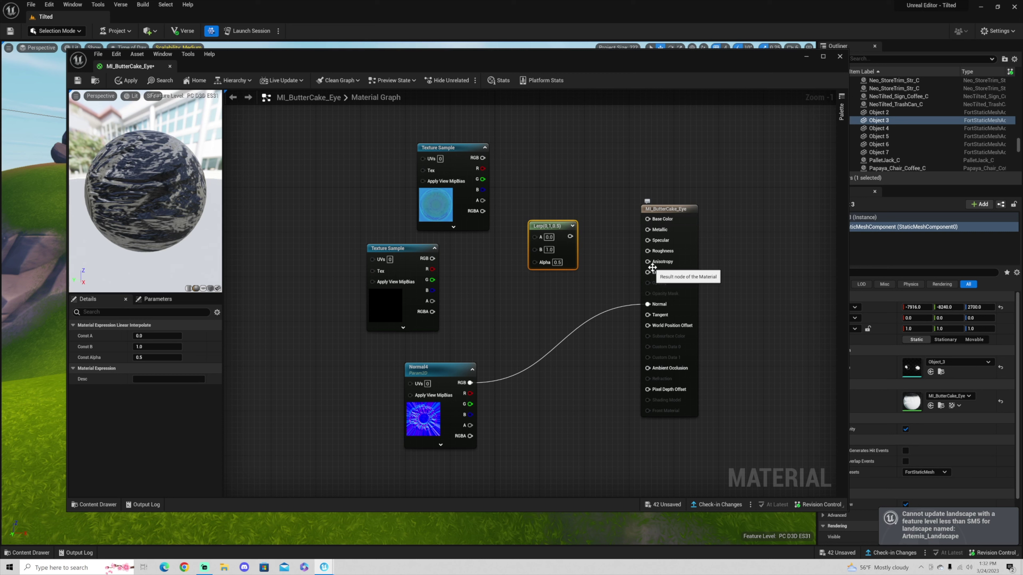
{"action": "left_click_drag", "start_coordinate": [648, 218], "coordinate": [569, 240]}
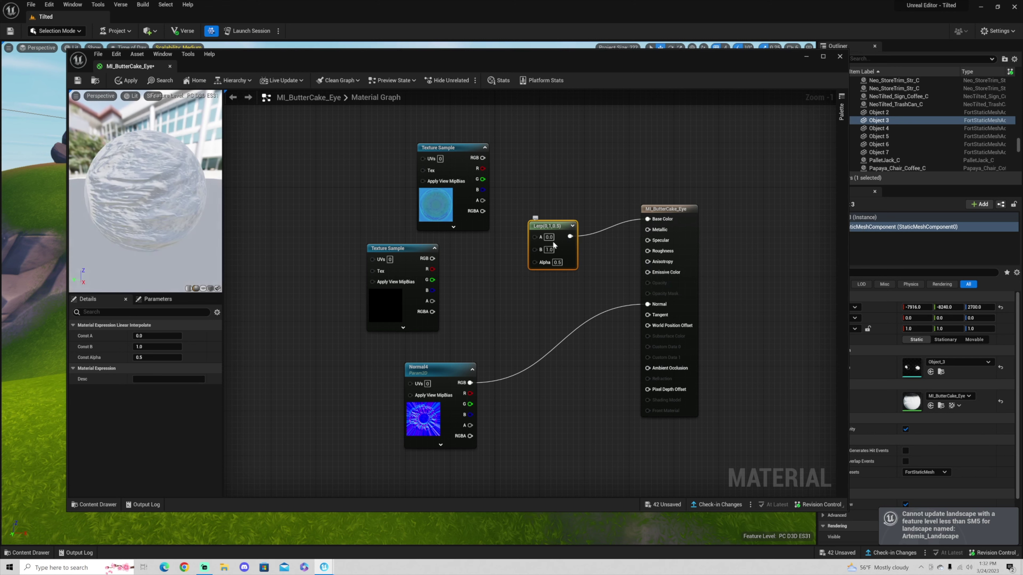
Step: Connect the scalera sample's RGB to the Lerp's A and the pupil sample's RGB and alpha to B and Alpha, and save the material
{"action": "left_click_drag", "start_coordinate": [535, 237], "coordinate": [483, 159]}
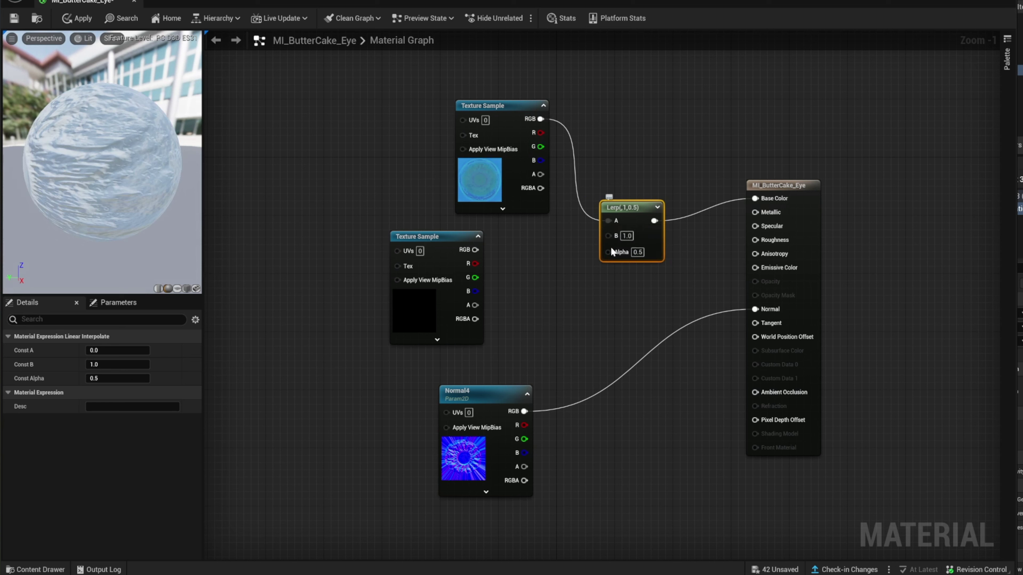
{"action": "left_click_drag", "start_coordinate": [609, 236], "coordinate": [475, 250]}
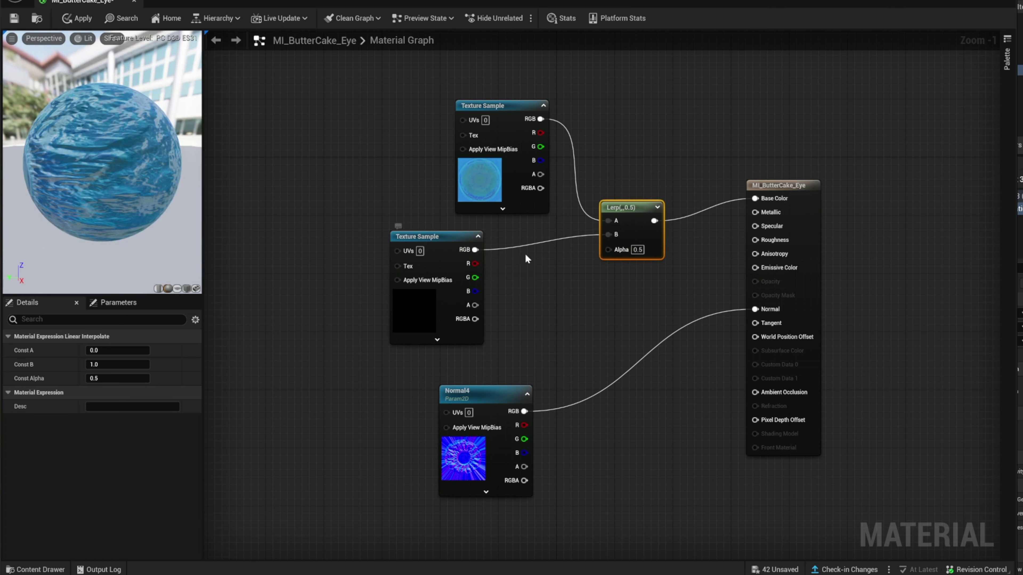
{"action": "left_click_drag", "start_coordinate": [608, 249], "coordinate": [479, 303]}
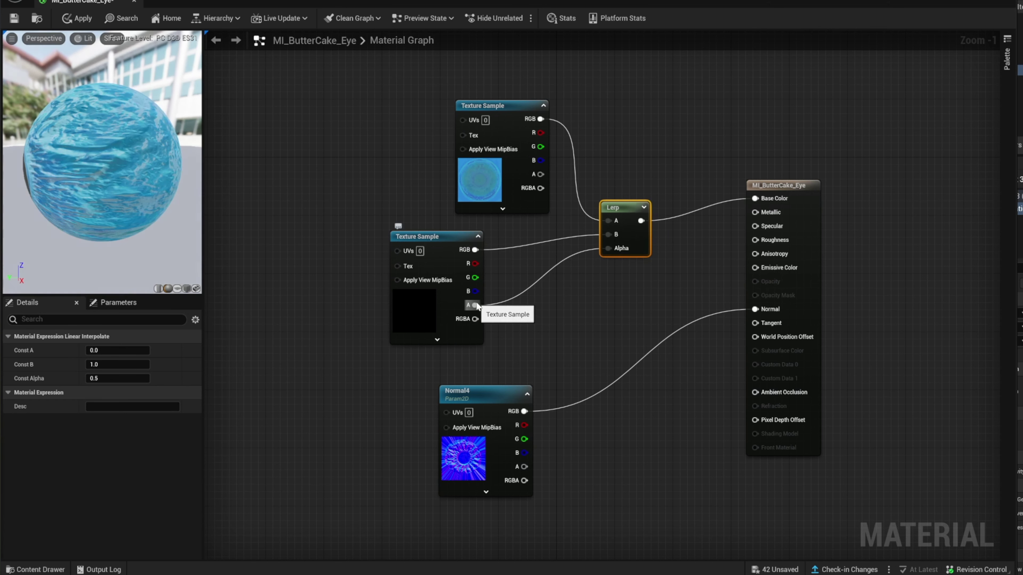
{"action": "left_click", "coordinate": [15, 20]}
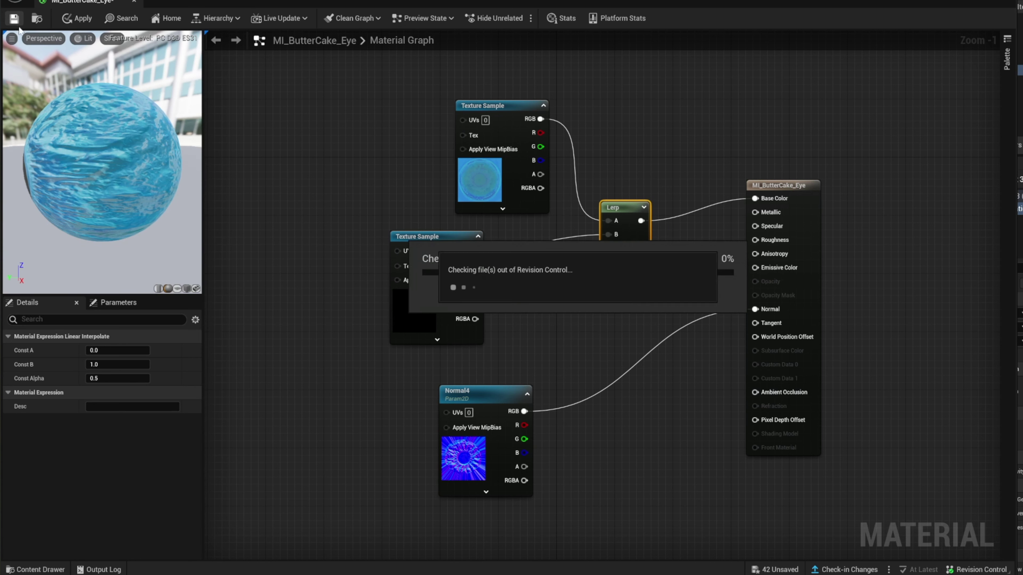